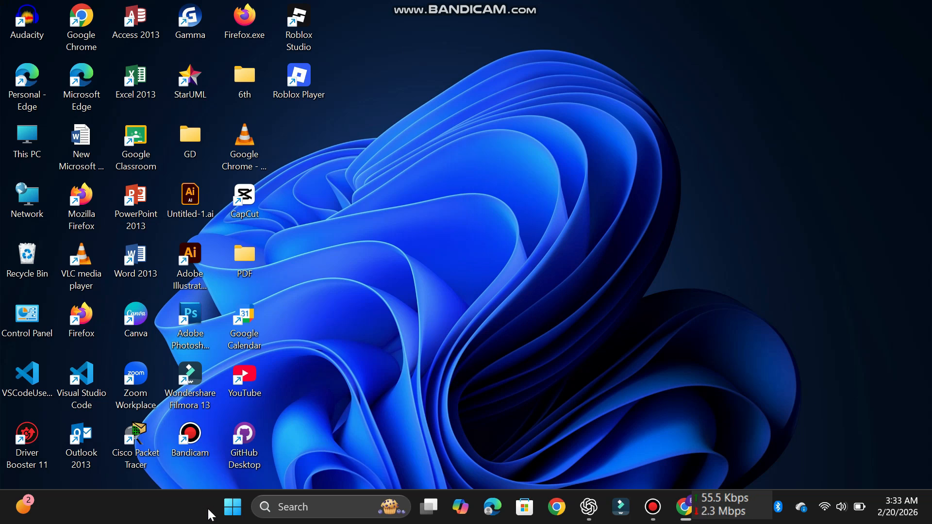
Step: Open Device Manager and expand the Audio inputs and outputs category
right_click(232, 507)
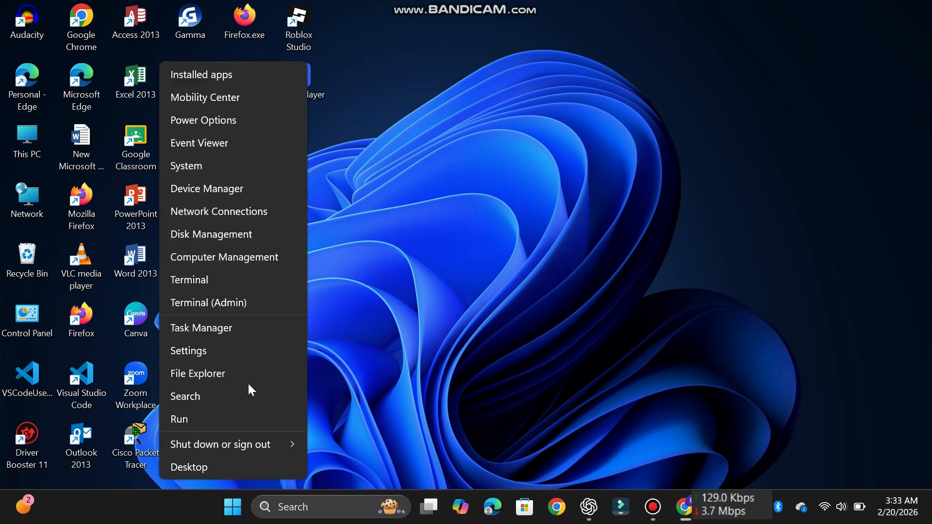
click(245, 191)
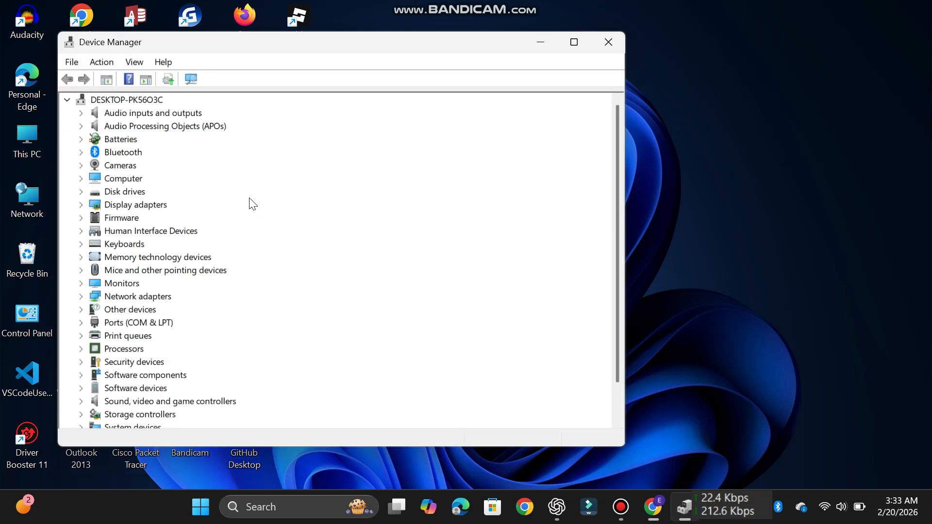
click(81, 113)
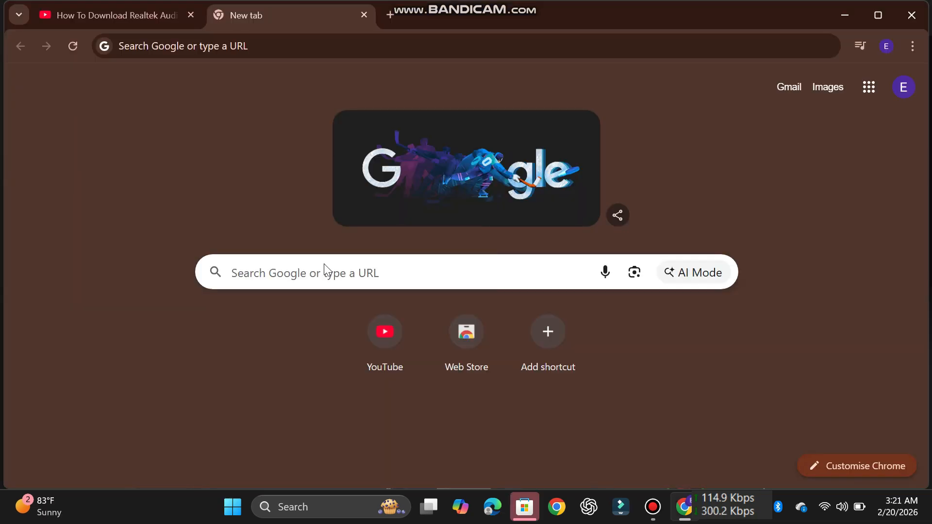
Step: Search Google for "realtek audio drivers windows 11" and open Realtek's High Definition Audio Codecs Software result
click(318, 271)
text(rea)
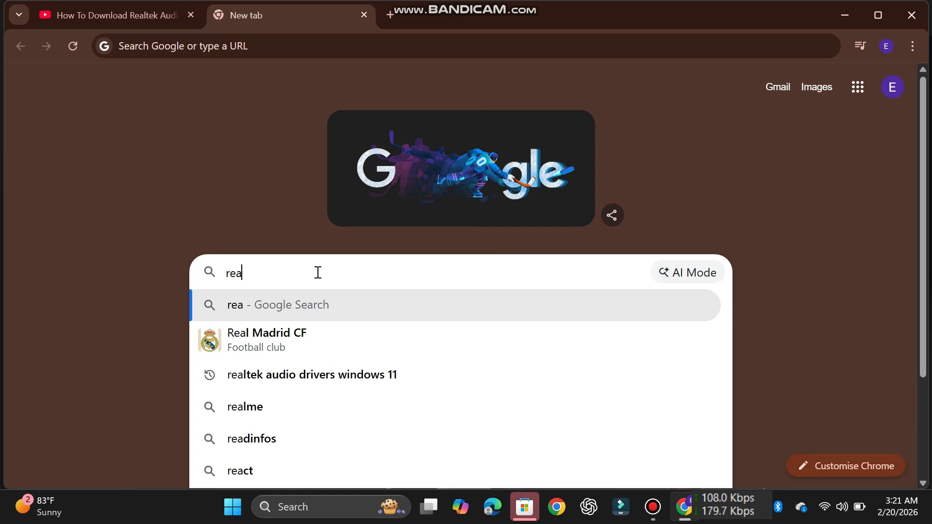
click(311, 383)
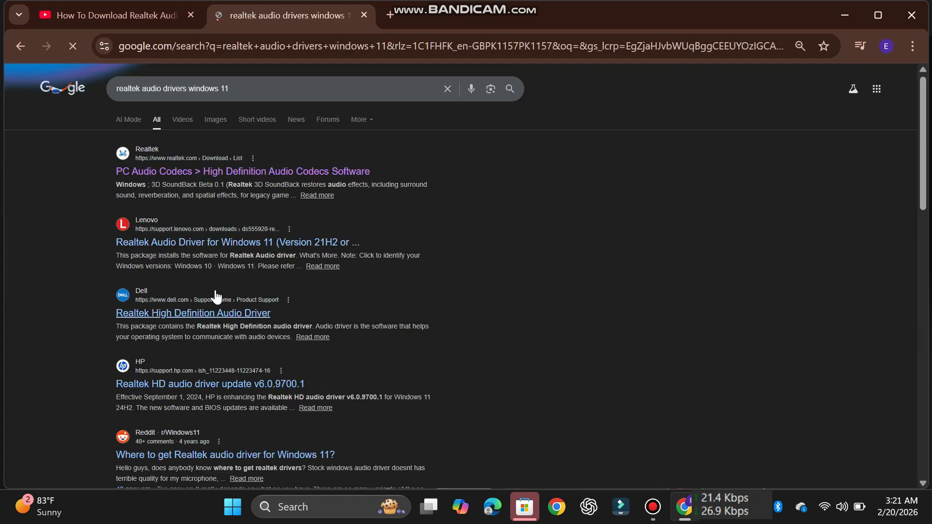
click(245, 173)
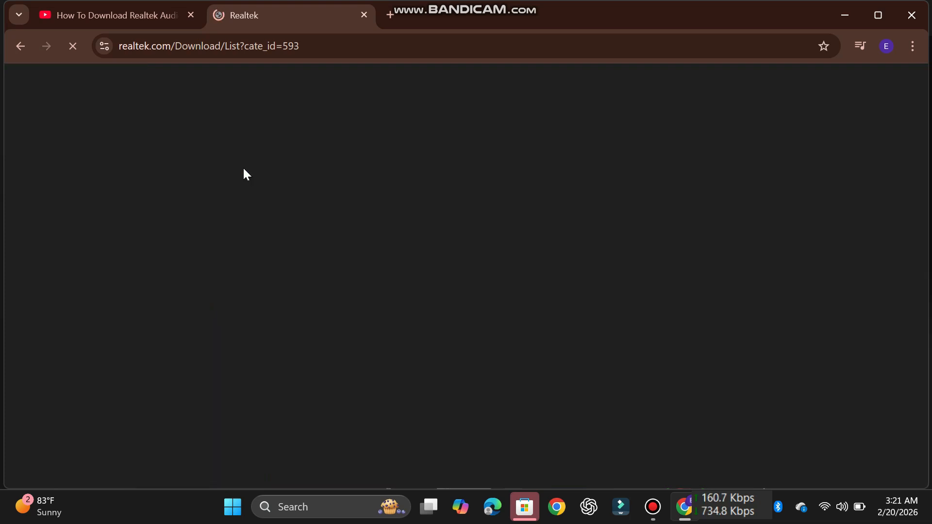
Step: Open the Computer Peripheral ICs downloads page on the Realtek site
scroll(100, 341, down, 1)
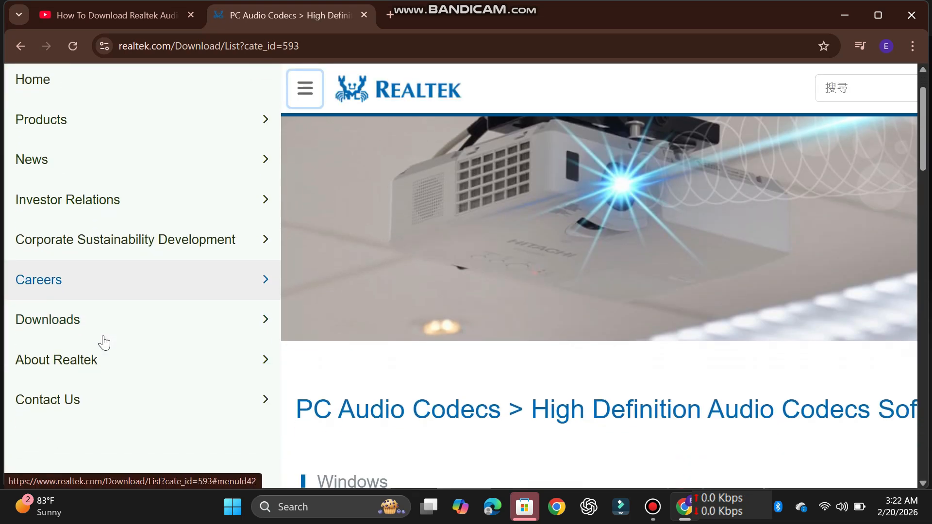
scroll(127, 294, up, 1)
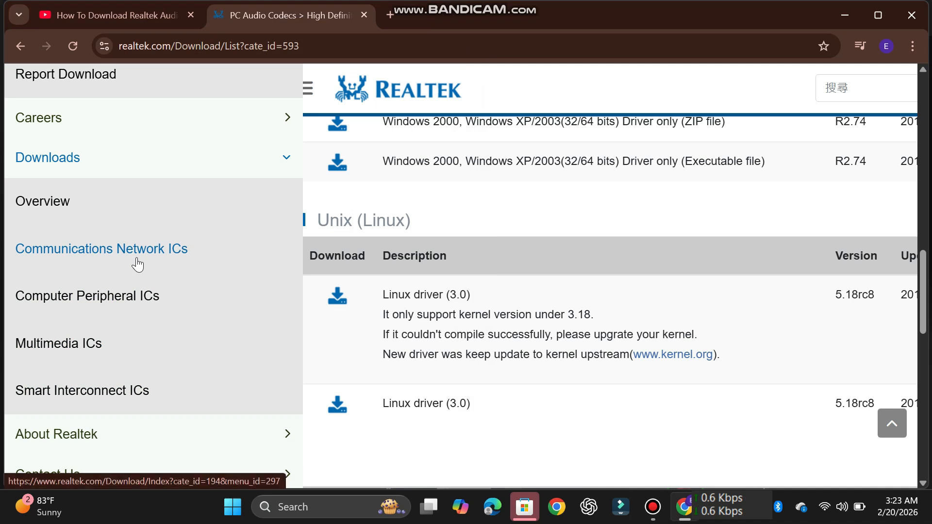
click(100, 164)
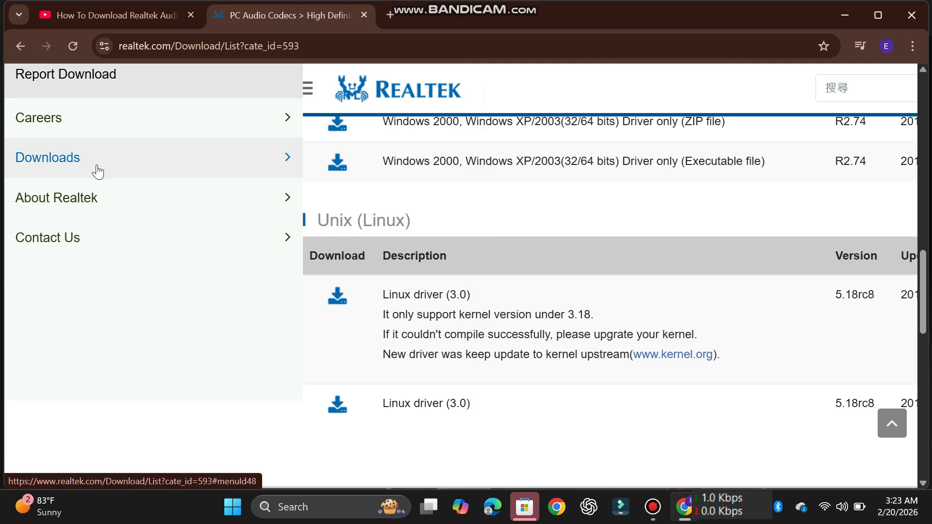
click(98, 170)
scroll(77, 332, down, 1)
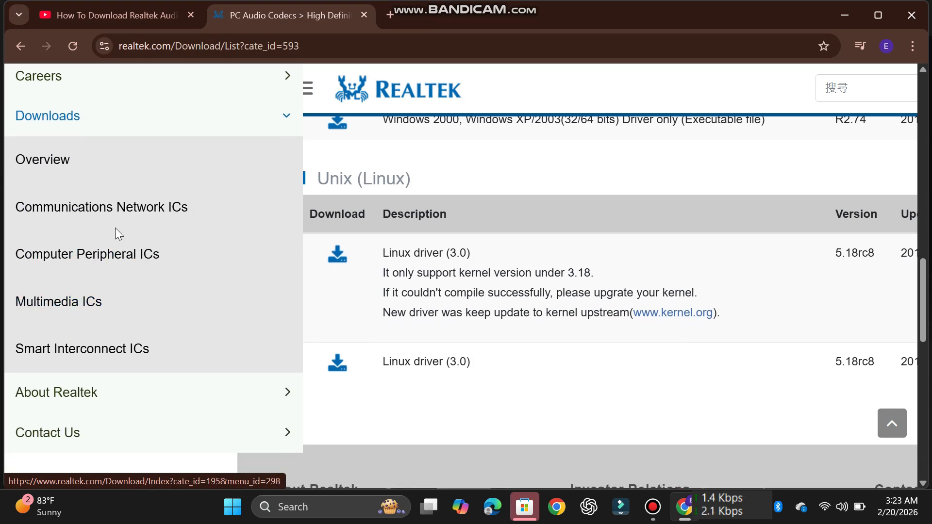
click(123, 254)
Step: Narrow the product line to PC Audio Codecs, High Definition Audio Codecs, and open a listed codec's software downloads
click(248, 281)
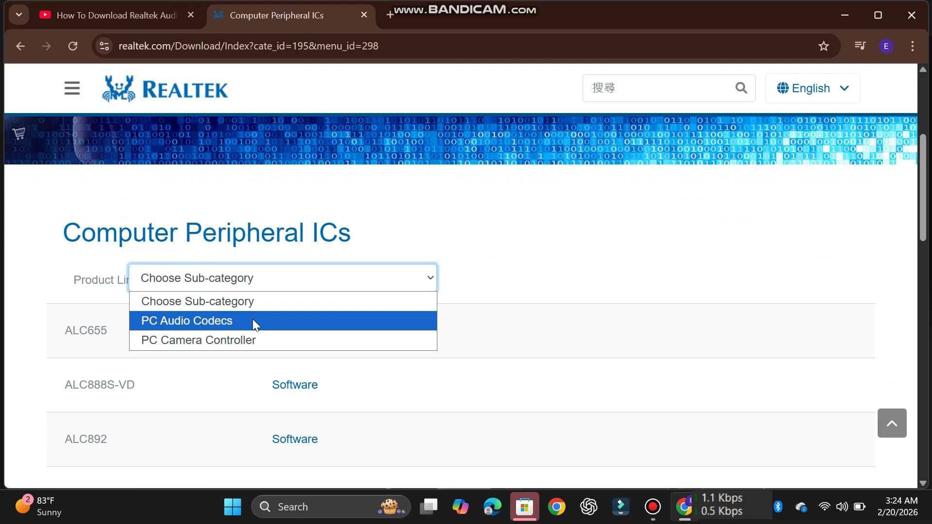
click(253, 321)
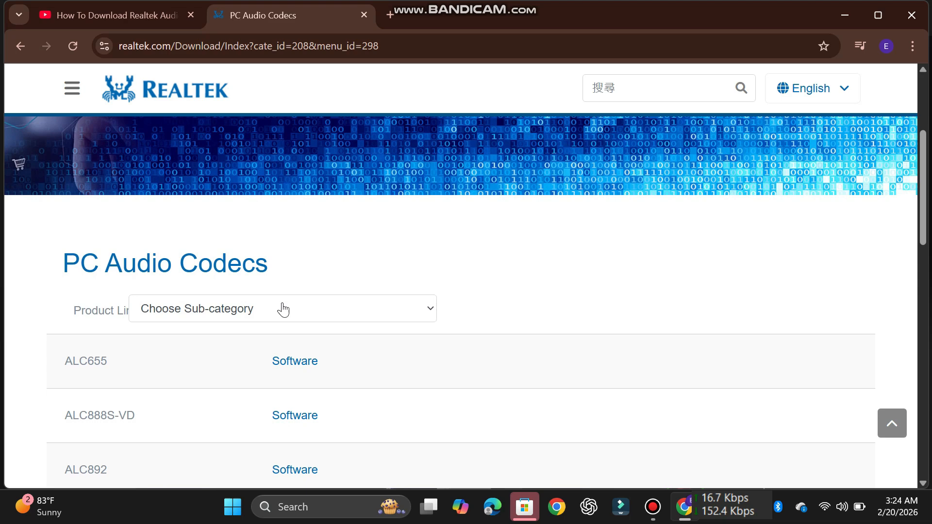
click(283, 309)
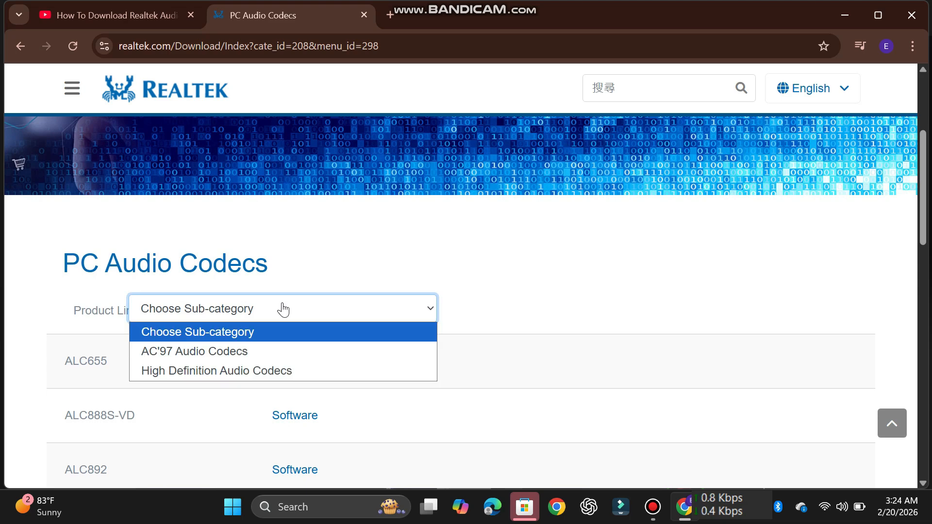
click(256, 371)
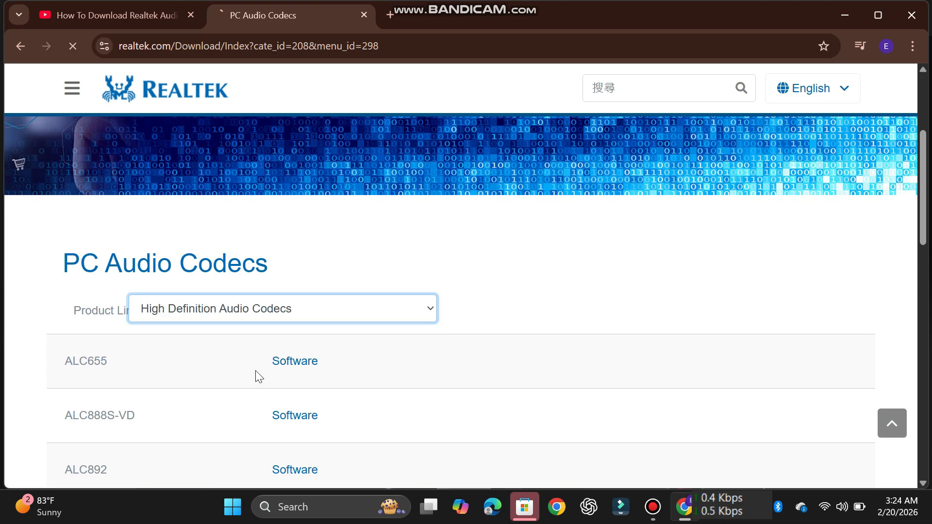
scroll(255, 371, down, 3)
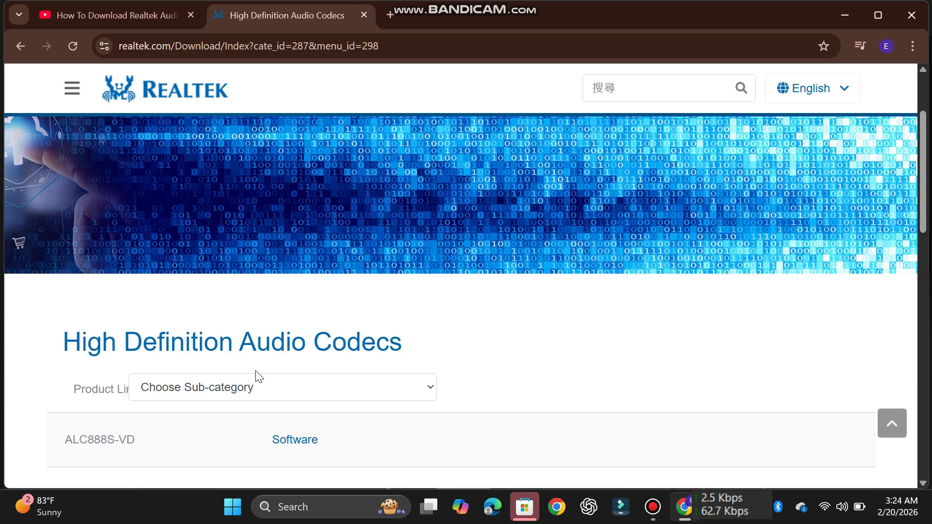
click(291, 335)
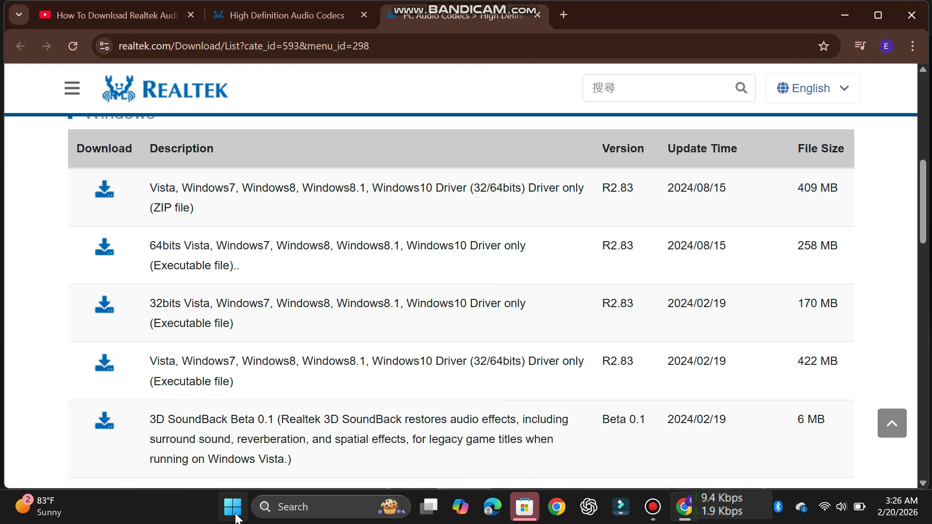
Step: Open the About your PC settings and check the system type in the device specifications
click(235, 515)
text(ab)
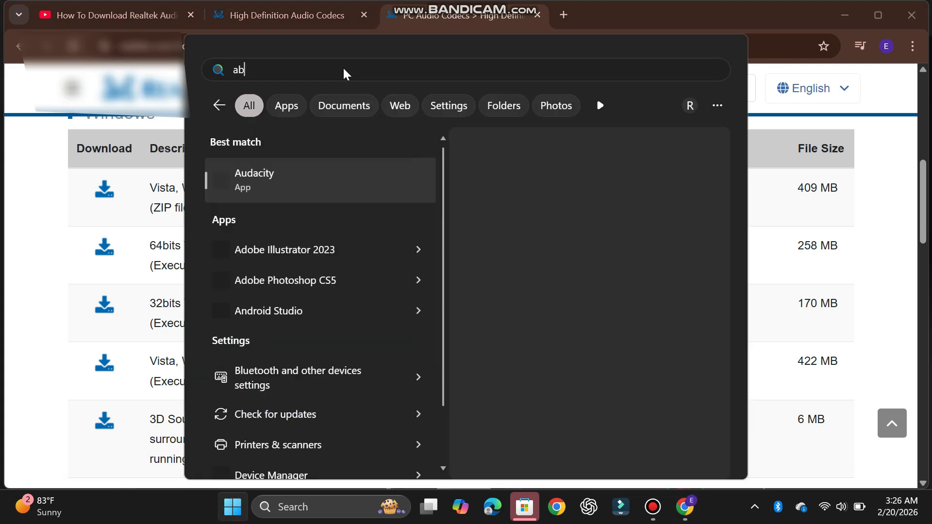
text(out)
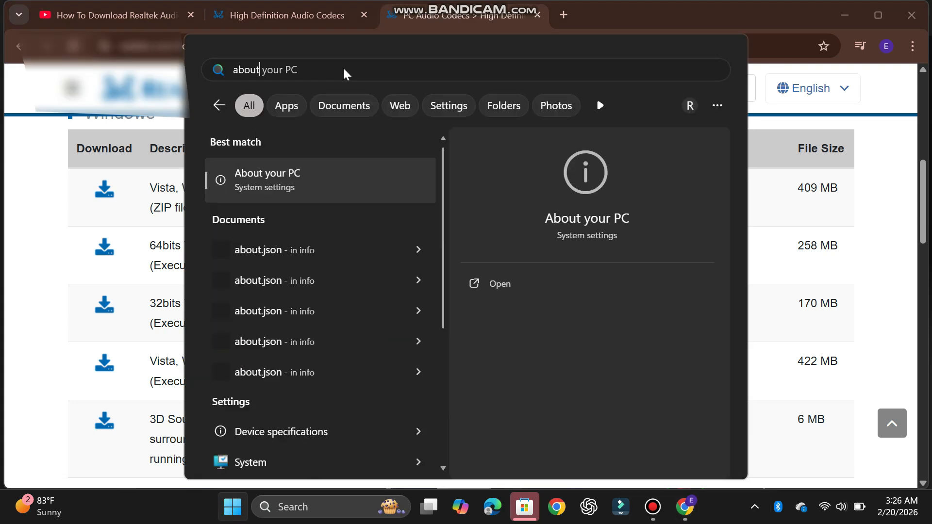
click(329, 189)
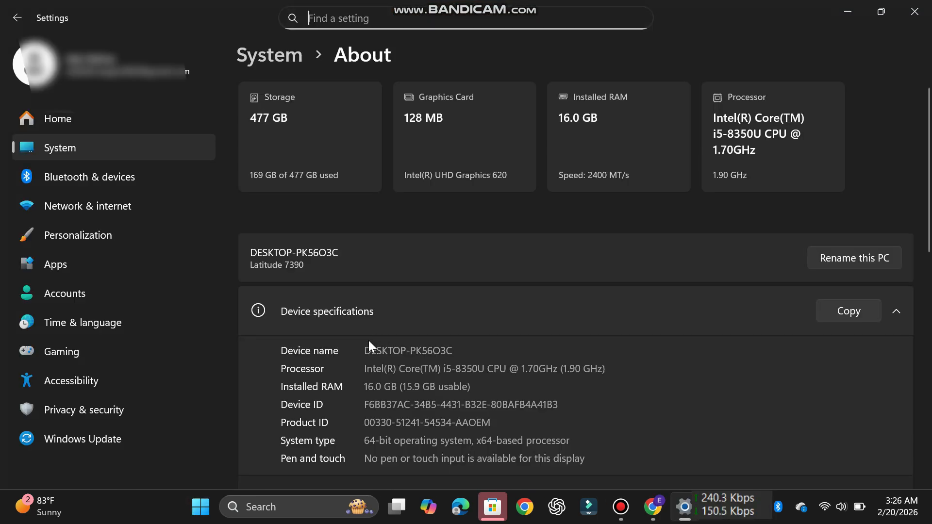
scroll(369, 340, down, 3)
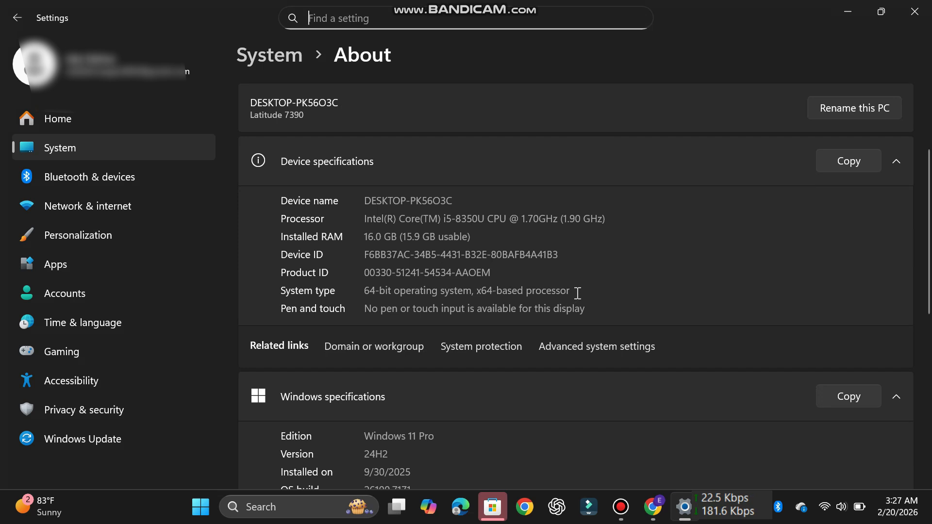
drag(576, 293, 356, 287)
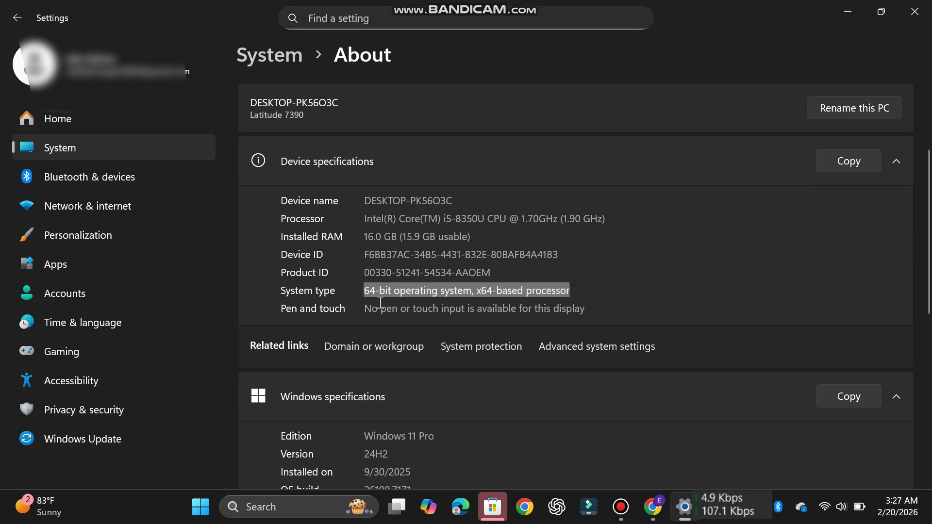
Step: Switch back to Chrome and request the 64bits Windows driver executable, accepting the download terms
click(653, 507)
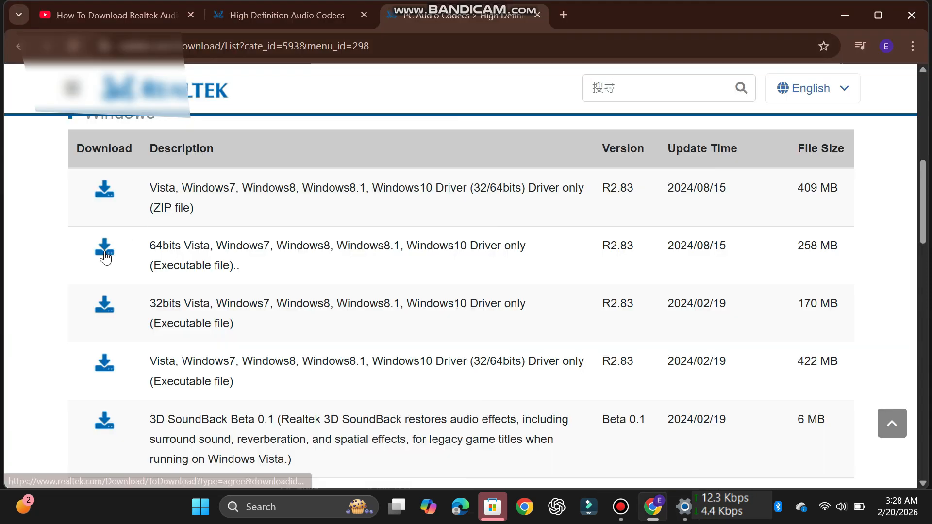
click(104, 253)
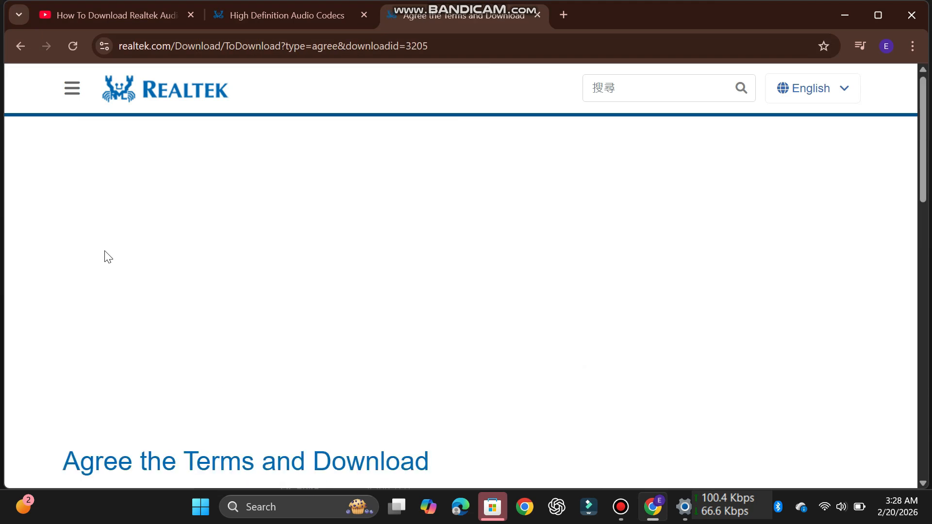
scroll(350, 327, down, 5)
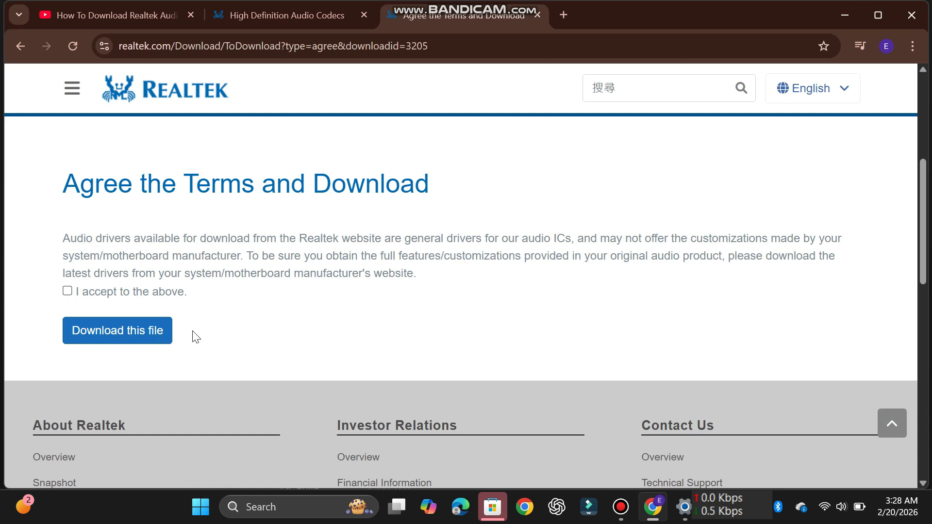
click(68, 293)
click(102, 331)
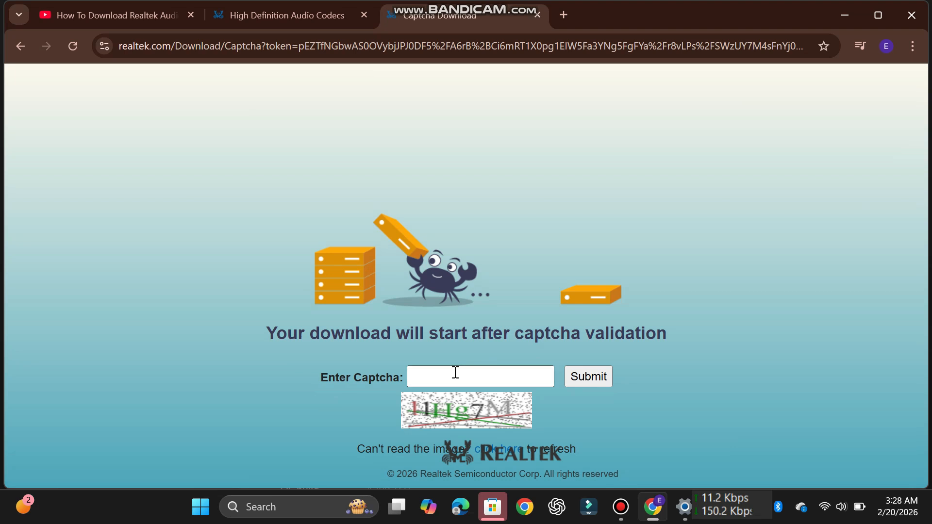
Step: Enter the captcha code shown in the image and submit it to start the driver download
click(455, 373)
text(1111)
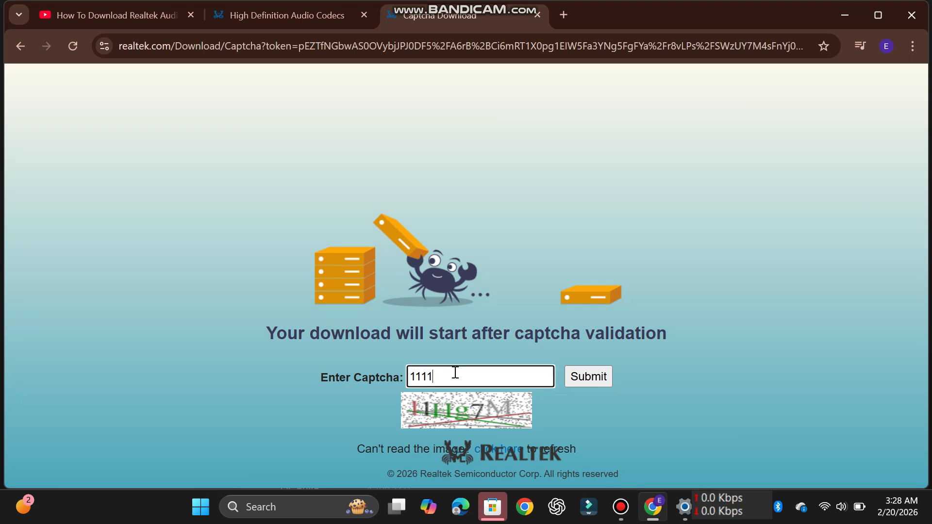
text(g7)
key(Return)
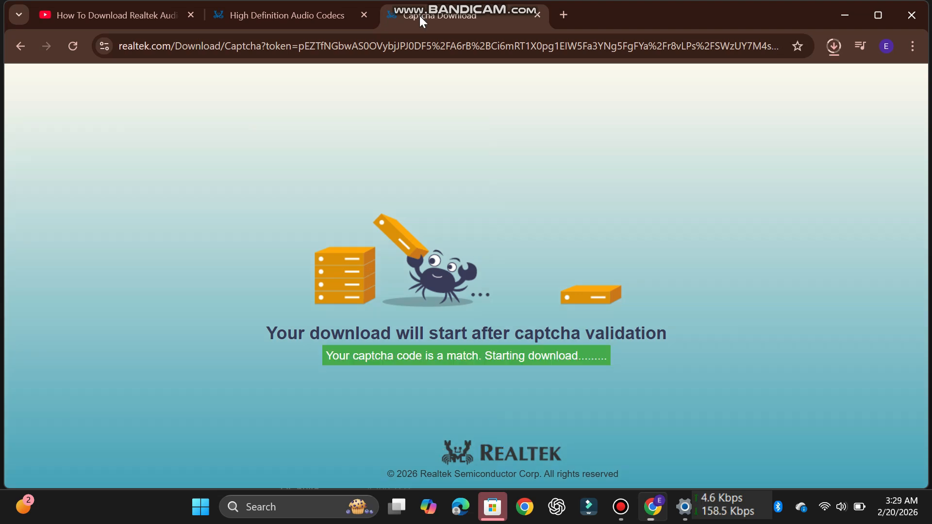